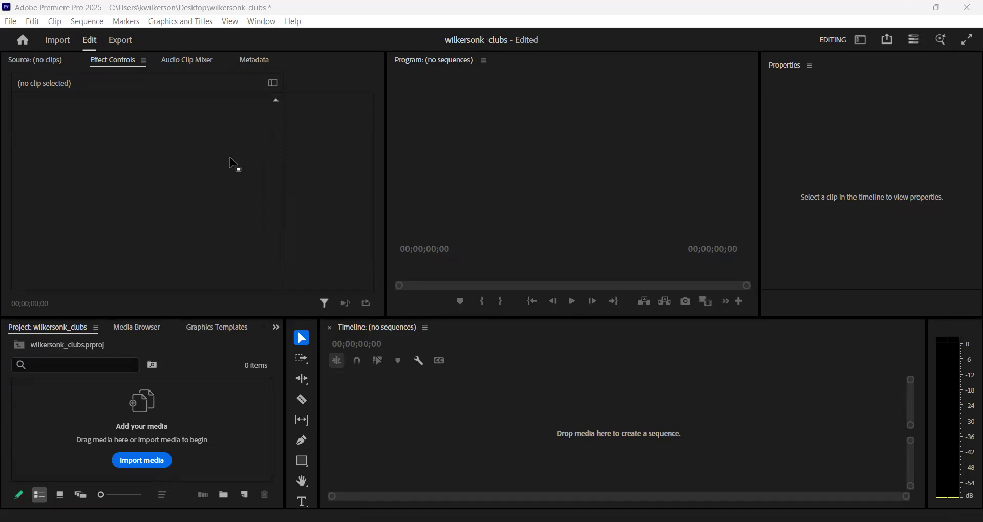
# Step: Reset the Editing workspace to its saved layout
pyautogui.click(270, 39)
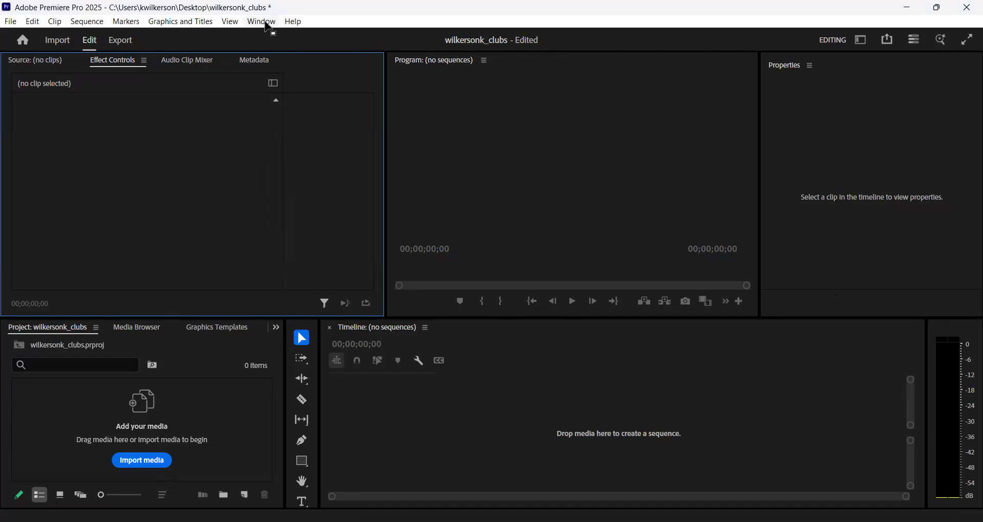
pyautogui.click(262, 22)
pyautogui.moveTo(383, 34)
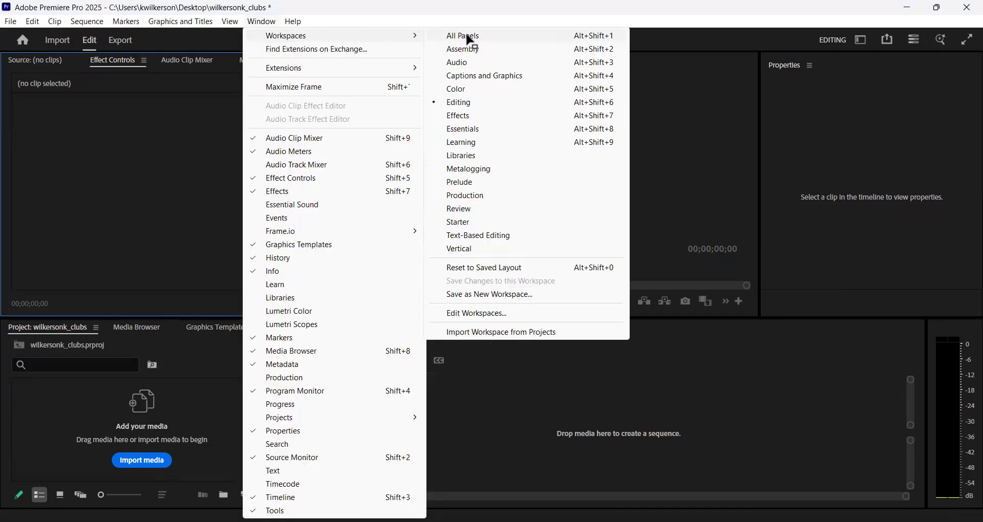
pyautogui.click(522, 271)
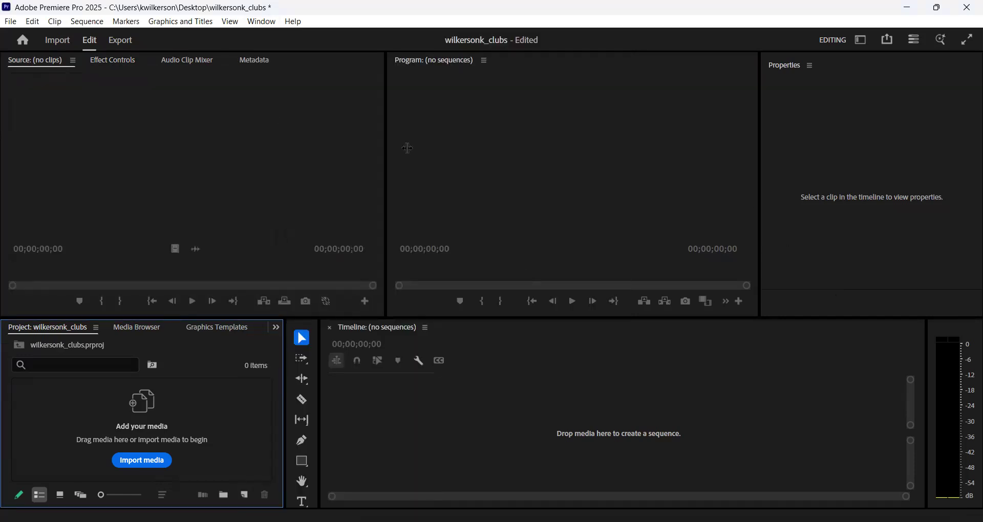
# Step: Import the clips MVI_0009 and MVI_0014 from the clubs folder on the Desktop into the project
pyautogui.click(158, 467)
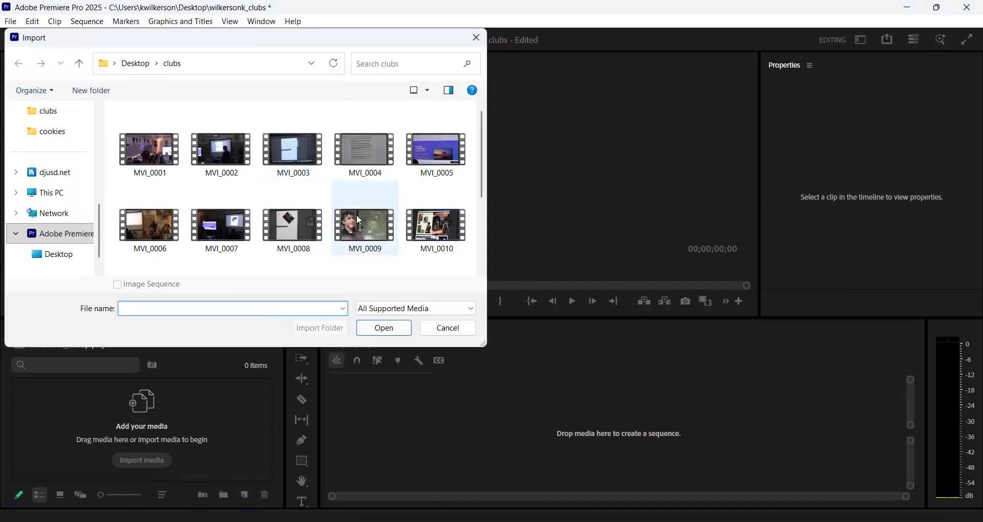
pyautogui.click(361, 237)
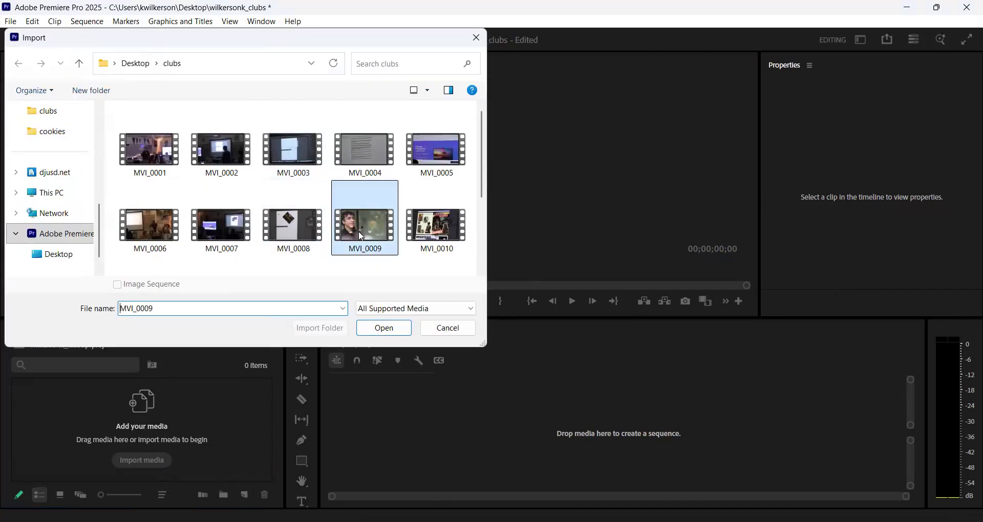
pyautogui.moveTo(485, 186); pyautogui.dragTo(485, 248)
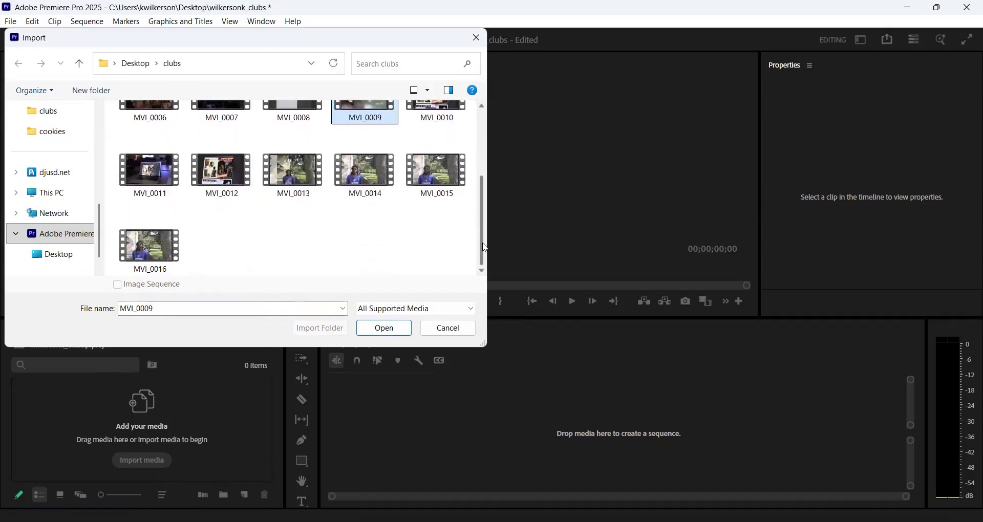
pyautogui.keyDown('shift'); pyautogui.click(361, 177); pyautogui.keyUp('shift')
pyautogui.click(382, 119)
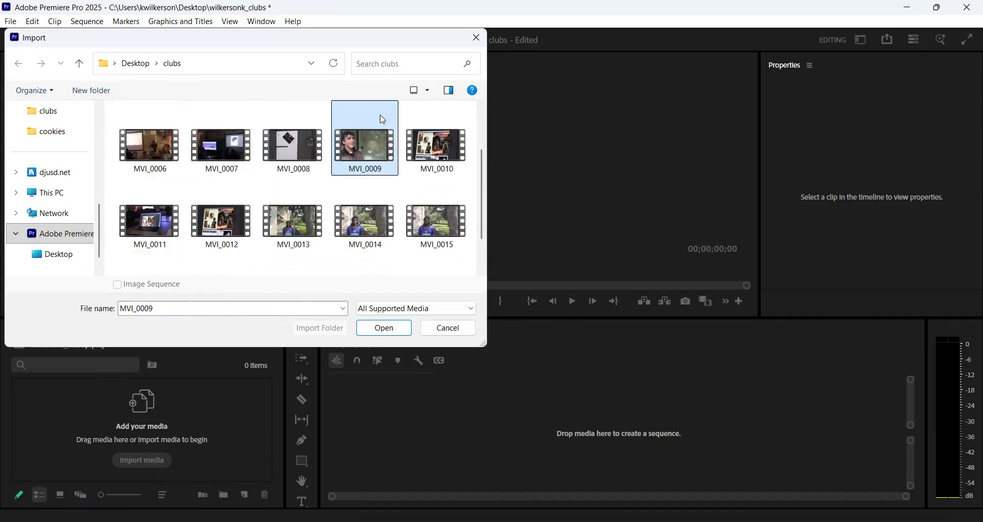
pyautogui.keyDown('ctrl'); pyautogui.click(371, 233); pyautogui.keyUp('ctrl')
pyautogui.click(390, 328)
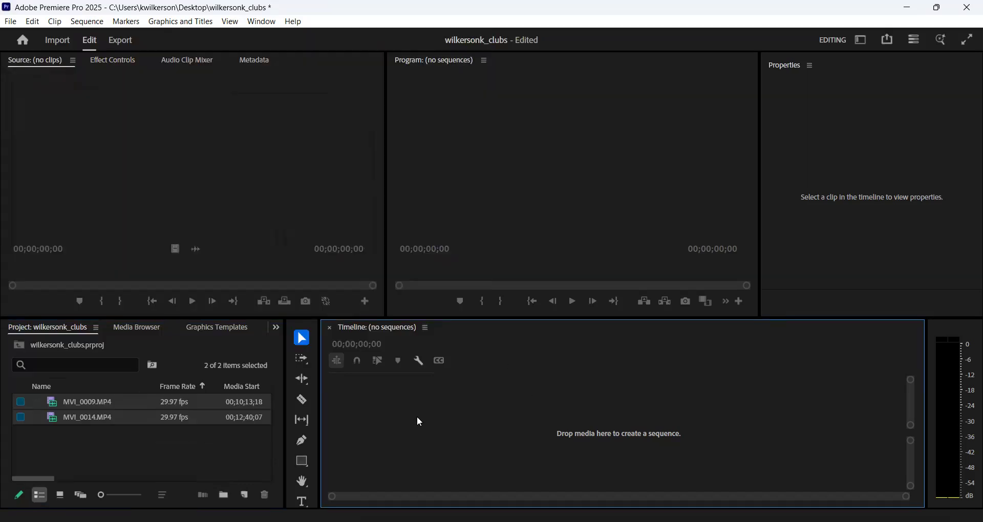
# Step: Create a new sequence from MVI_0009.MP4 by placing the clip in the empty timeline
pyautogui.click(201, 471)
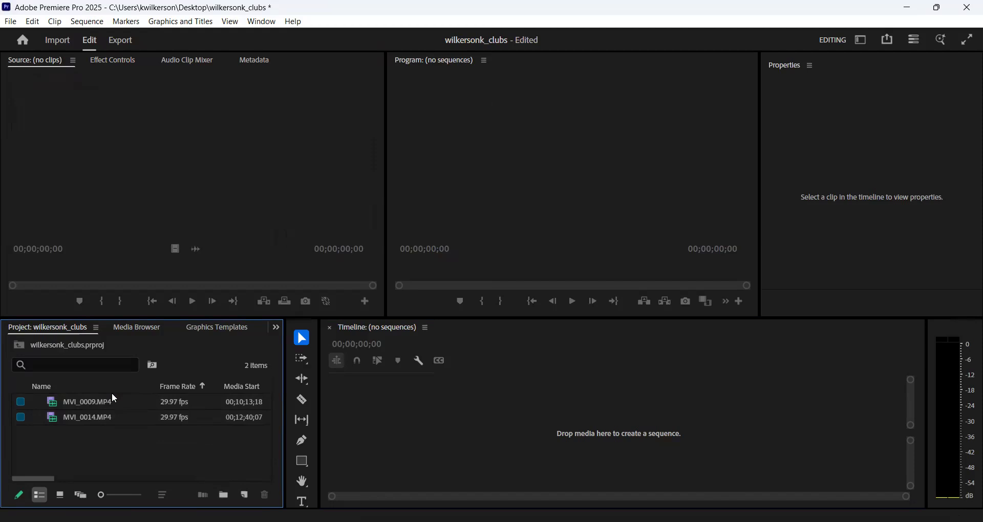
pyautogui.click(103, 406)
pyautogui.moveTo(102, 408); pyautogui.dragTo(371, 435)
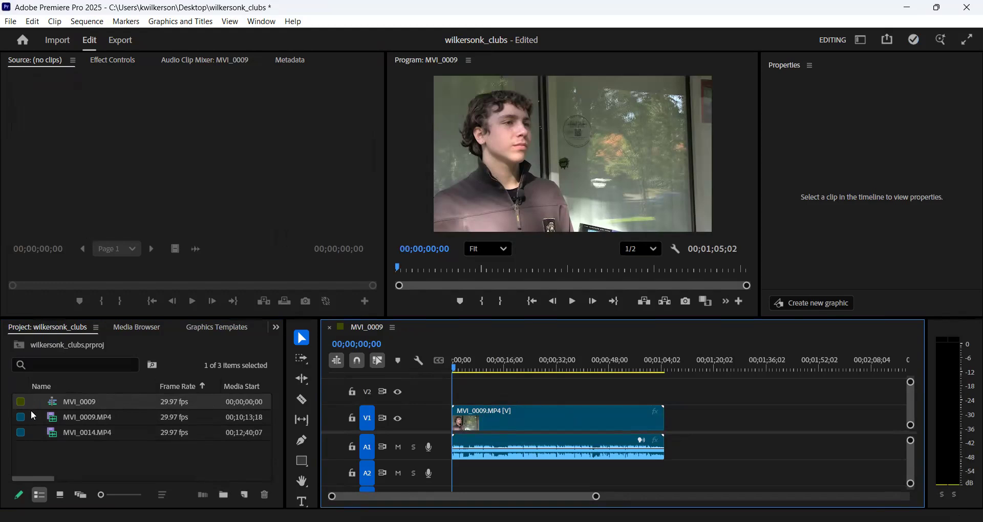
# Step: Rename the new sequence so that it matches the project's name
pyautogui.click(91, 401)
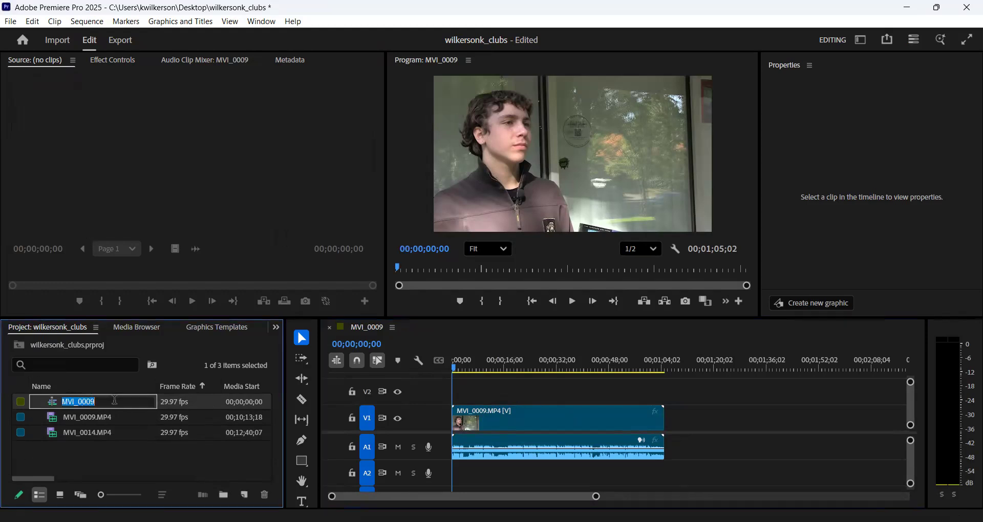
pyautogui.write('wilkersonk_clubs')
pyautogui.press('Tab')
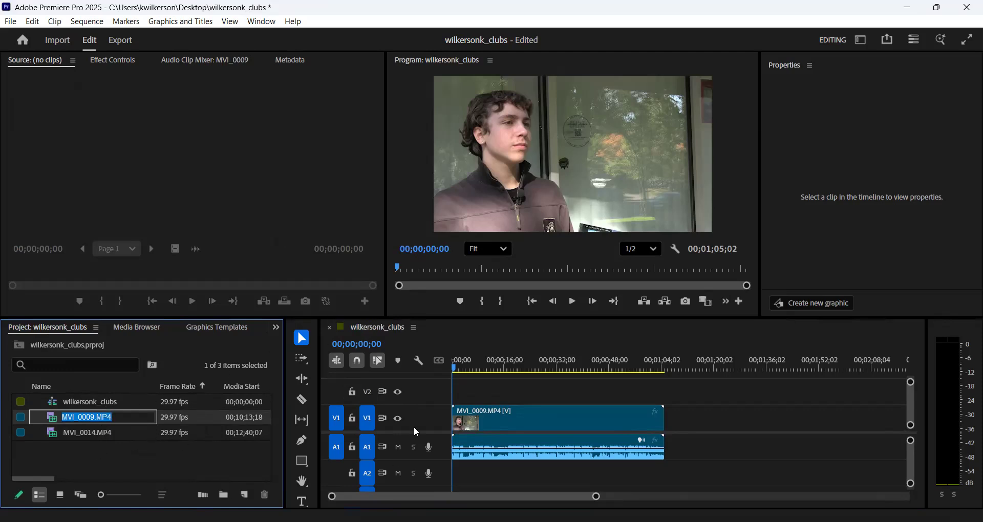
# Step: Change the sequence's frame size to 1080 horizontal by 1920 vertical and accept the deletion of all its previews
pyautogui.click(536, 424)
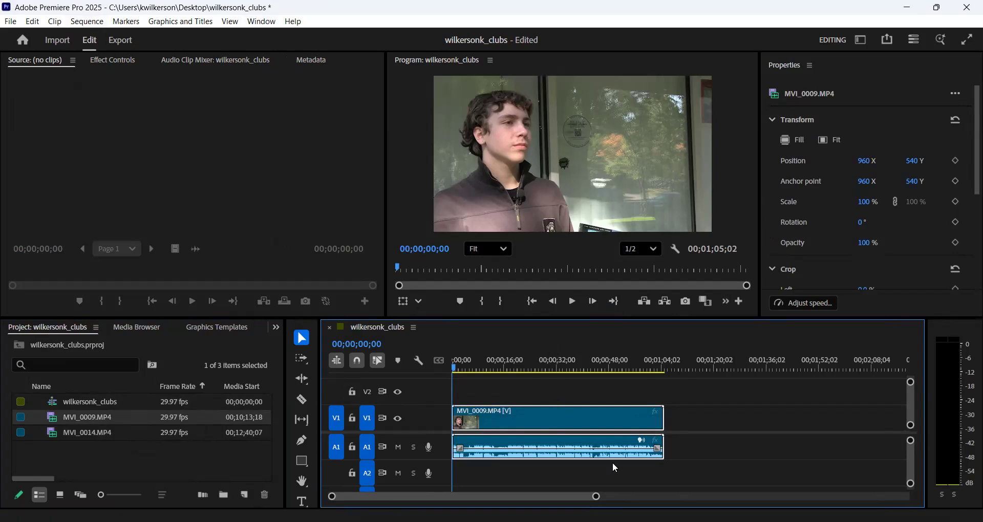
pyautogui.click(87, 22)
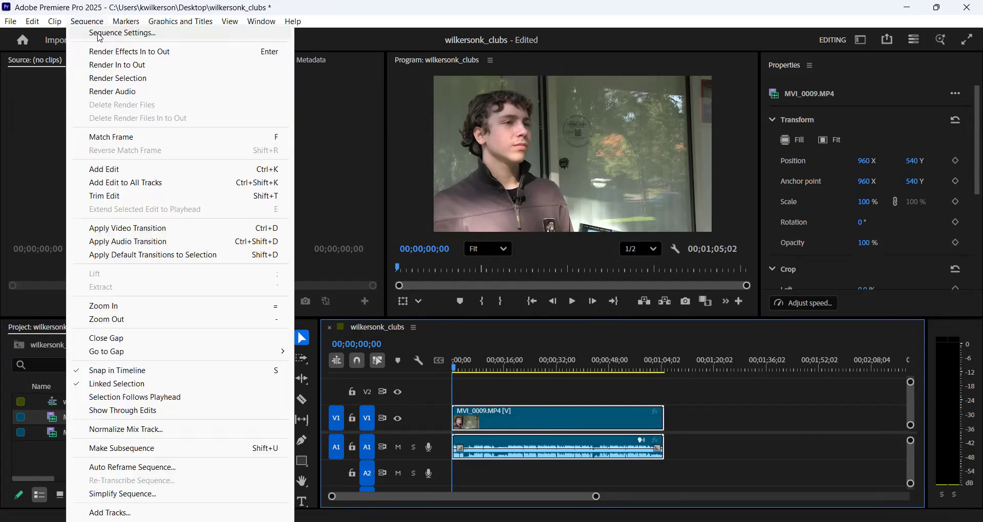
pyautogui.click(100, 32)
pyautogui.click(405, 131)
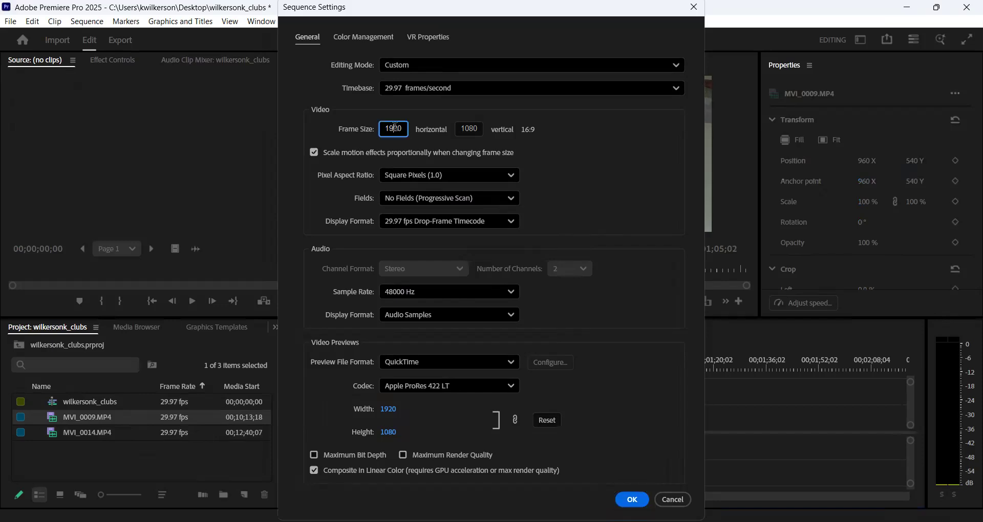
pyautogui.doubleClick(399, 125)
pyautogui.write('1080')
pyautogui.press('Tab')
pyautogui.write('1920')
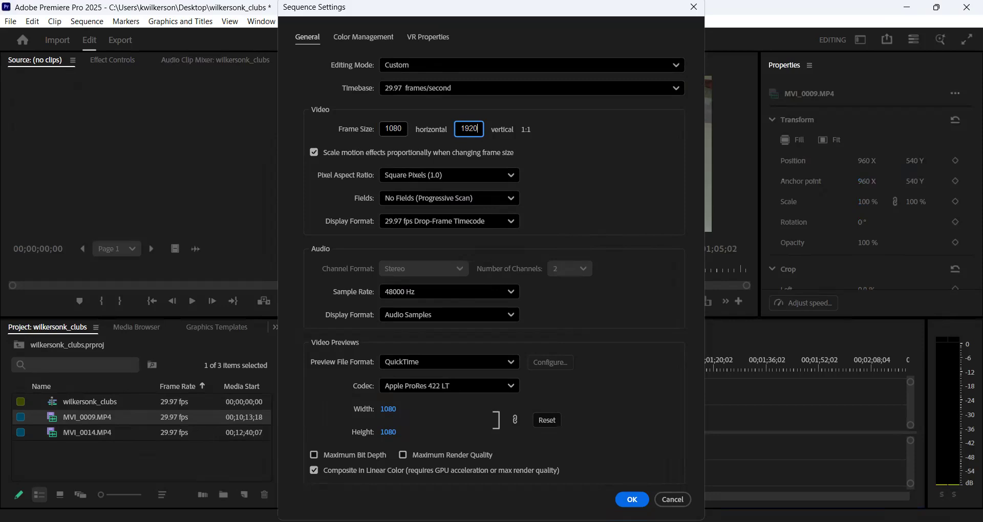
pyautogui.moveTo(520, 12); pyautogui.dragTo(418, 14)
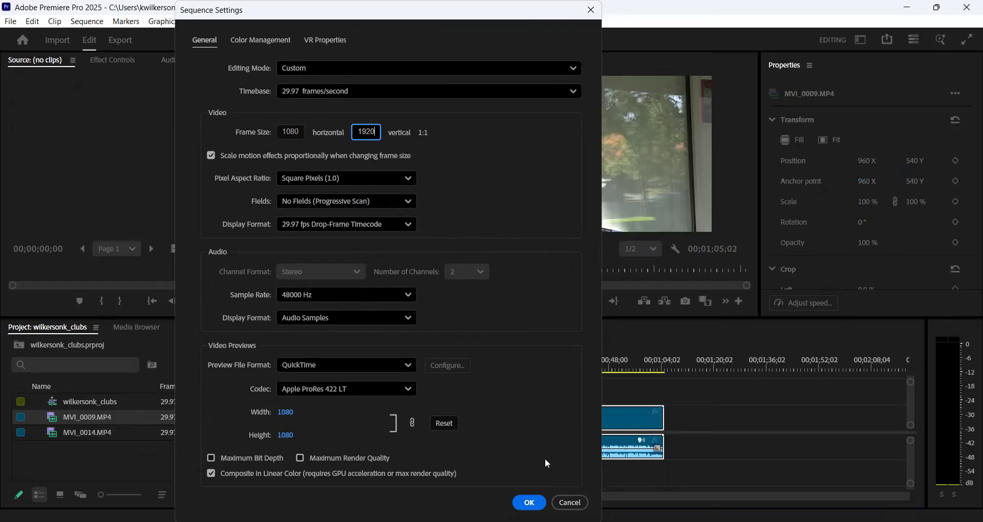
pyautogui.click(536, 407)
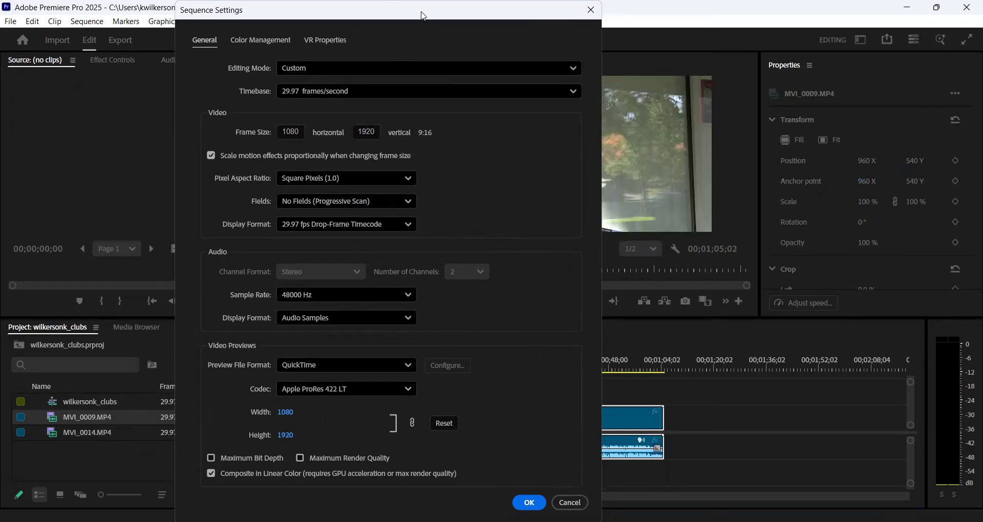
pyautogui.moveTo(426, 15); pyautogui.dragTo(573, 16)
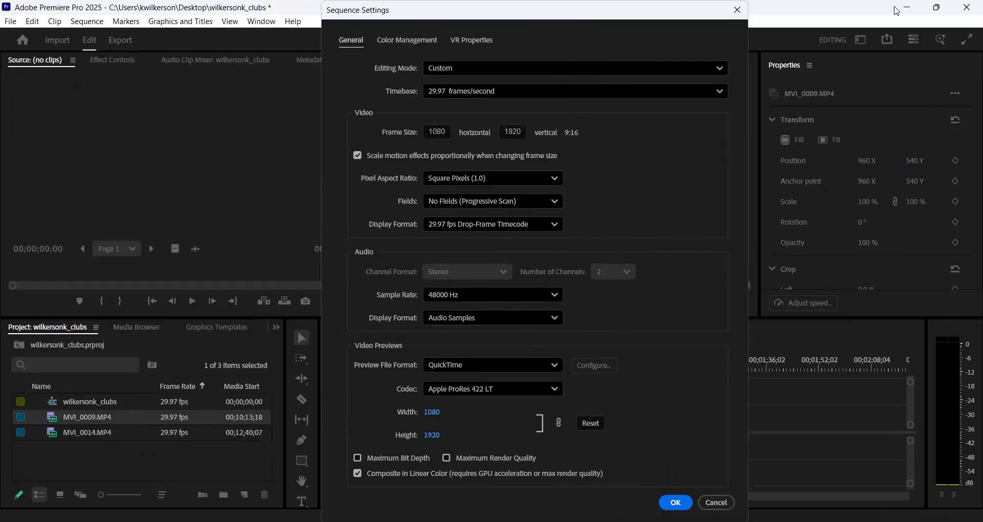
pyautogui.click(912, 11)
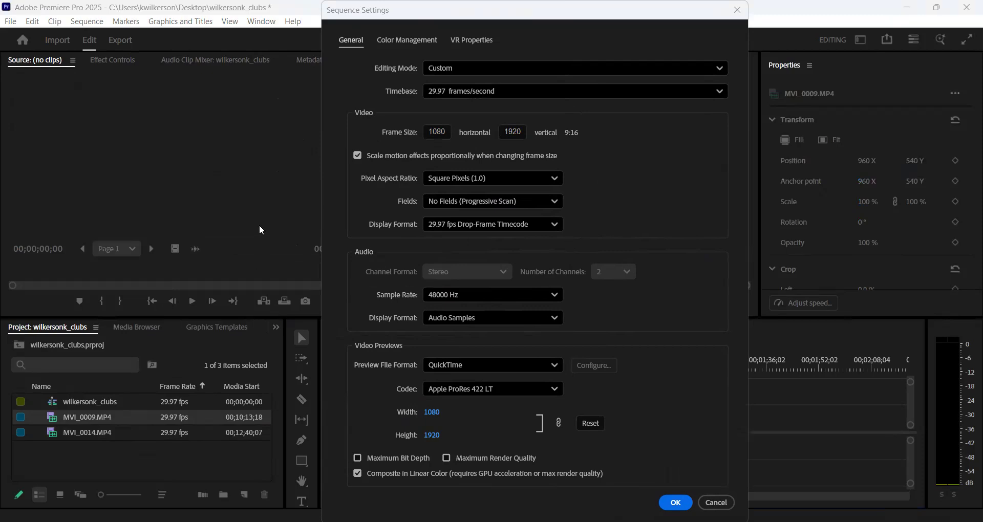
pyautogui.click(549, 9)
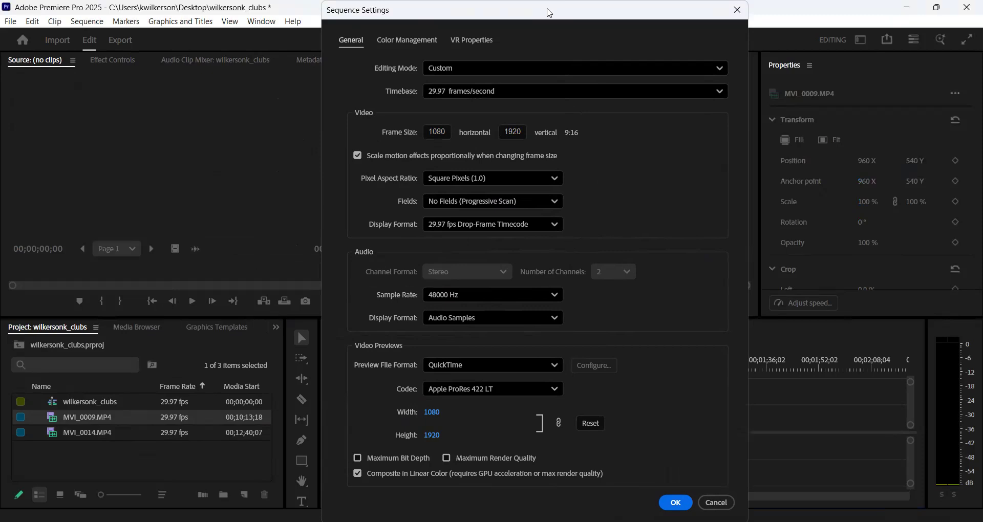
pyautogui.moveTo(549, 12); pyautogui.dragTo(418, 5)
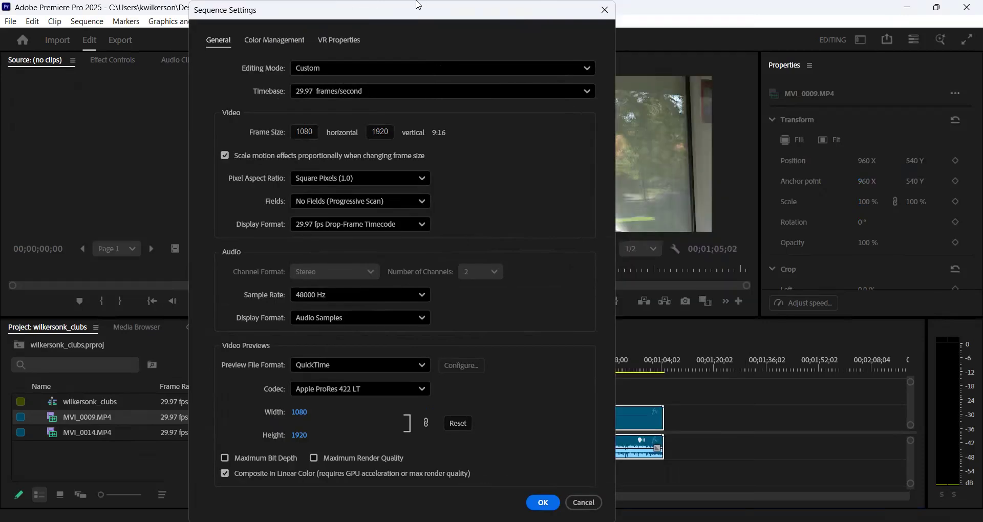
pyautogui.press('Return')
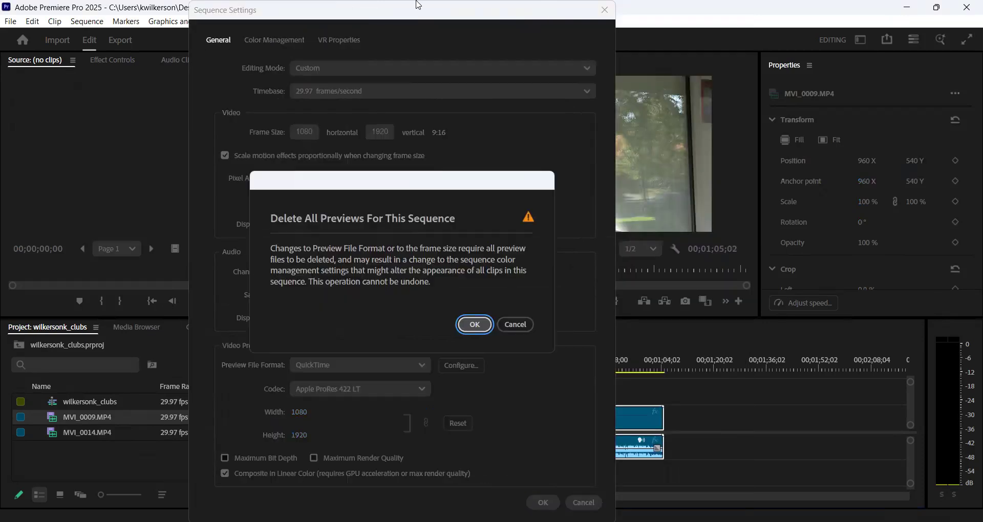
pyautogui.click(479, 326)
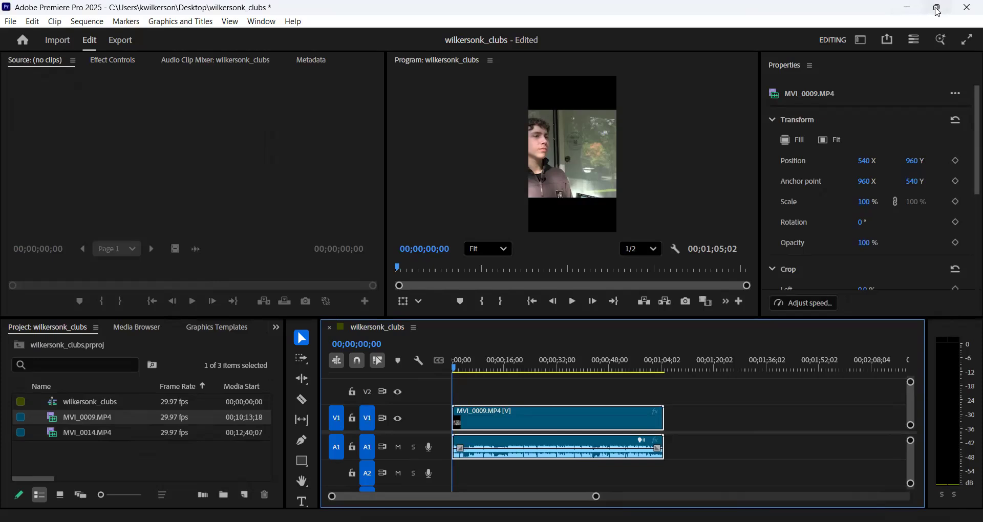
# Step: In the motion settings of the MVI_0009 clip, set the scale to 185 and the position to 1495, 988
pyautogui.click(938, 11)
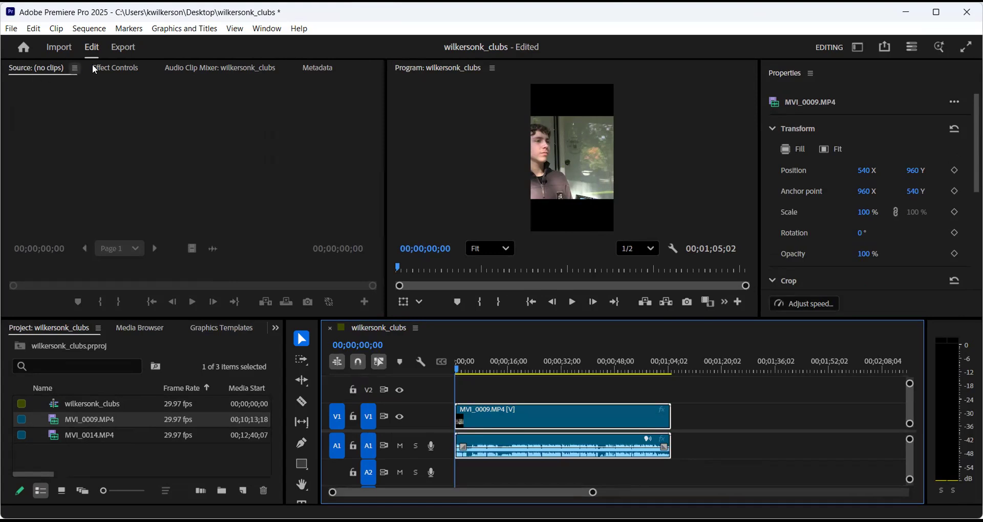
pyautogui.click(110, 67)
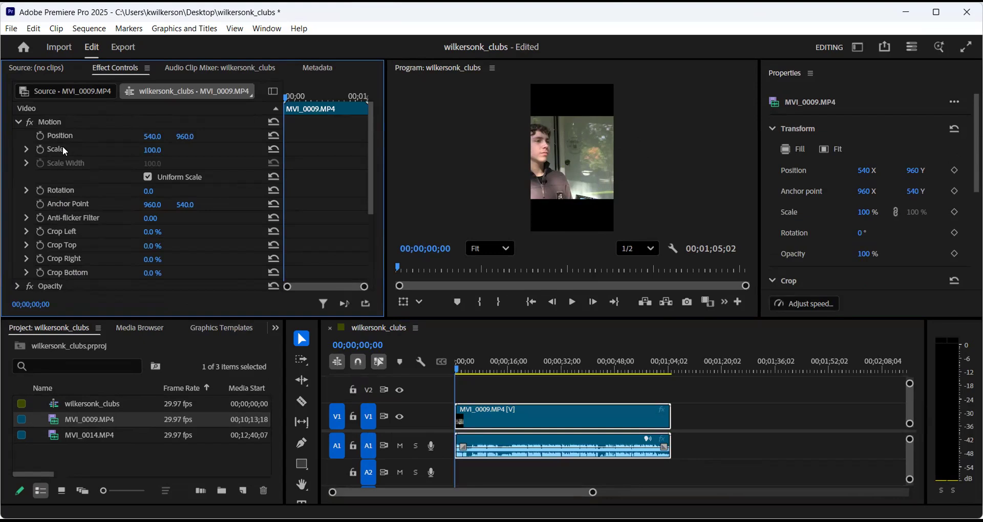
pyautogui.click(152, 150)
pyautogui.write('130')
pyautogui.press('Return')
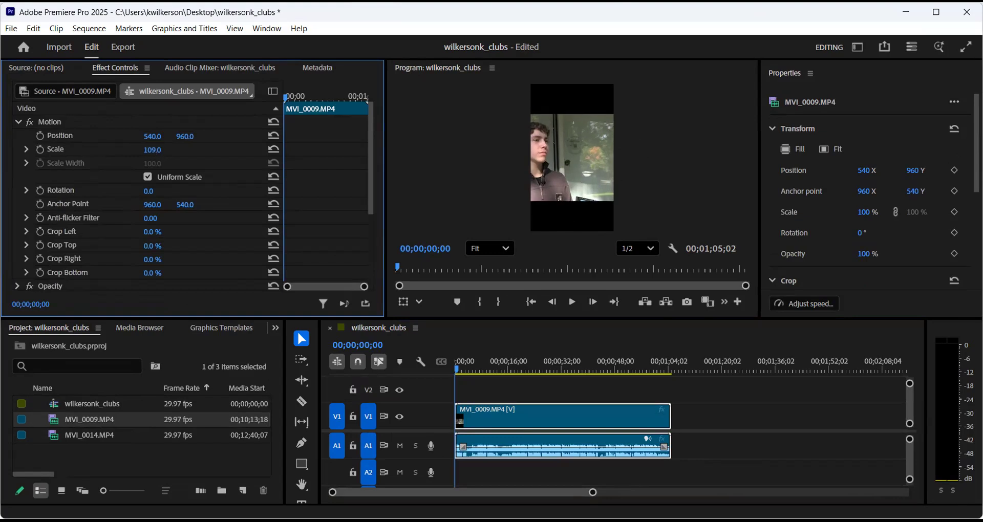
pyautogui.moveTo(153, 150); pyautogui.dragTo(181, 150)
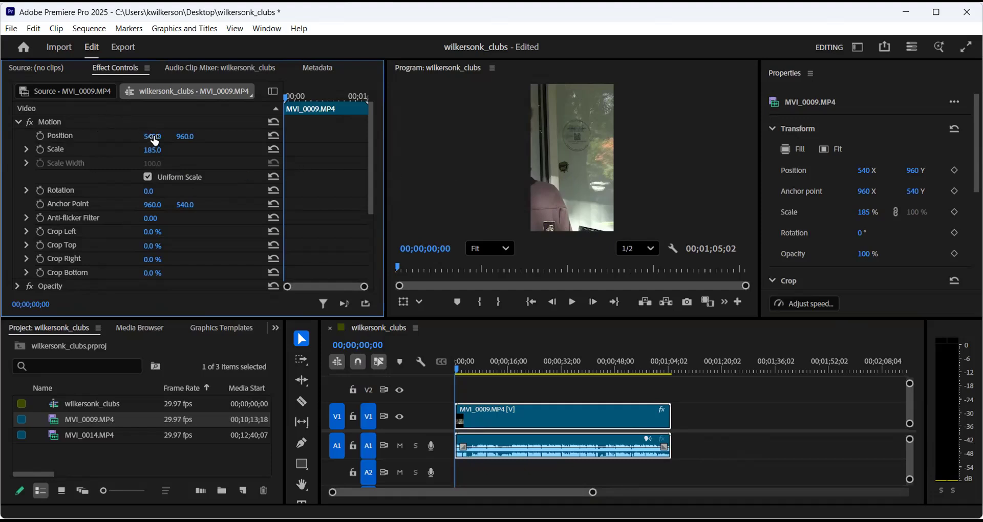
pyautogui.moveTo(151, 137); pyautogui.dragTo(514, 137)
pyautogui.moveTo(185, 137)
pyautogui.mouseDown()
pyautogui.moveTo(215, 137)
pyautogui.moveTo(191, 138)
pyautogui.mouseUp()
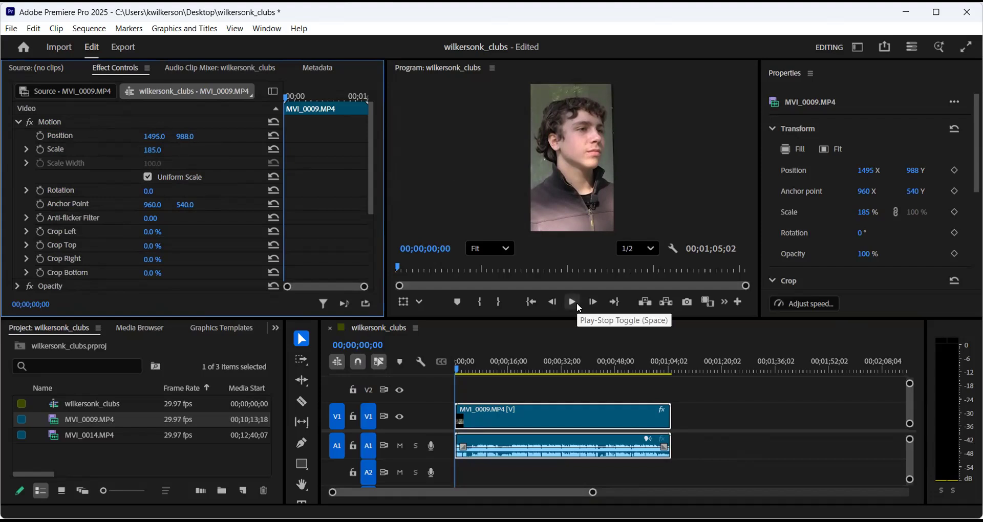
# Step: Check the speaker's framing throughout the MVI_0009 clip and set its horizontal position to 1345
pyautogui.moveTo(453, 368); pyautogui.dragTo(473, 369)
pyautogui.moveTo(480, 367); pyautogui.dragTo(520, 366)
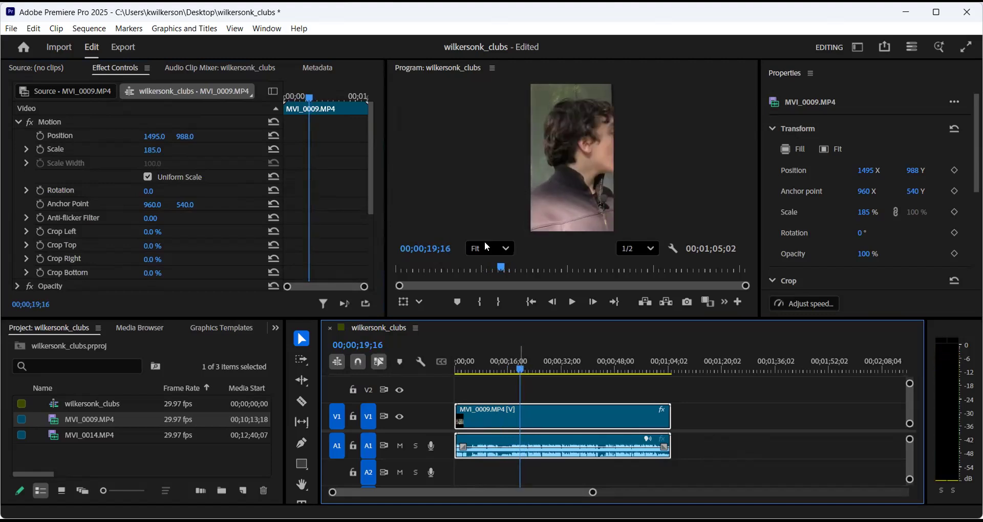
pyautogui.moveTo(153, 138); pyautogui.dragTo(76, 139)
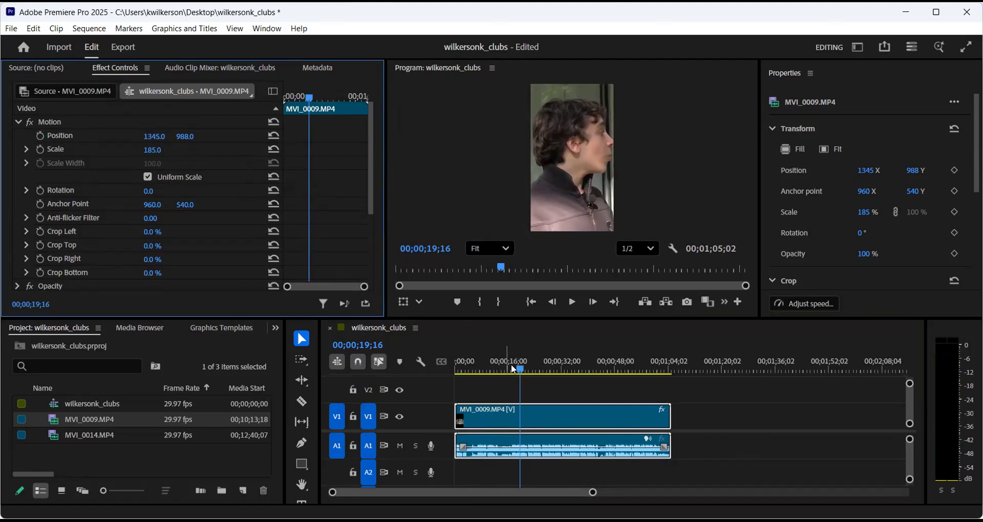
pyautogui.moveTo(519, 368); pyautogui.dragTo(660, 430)
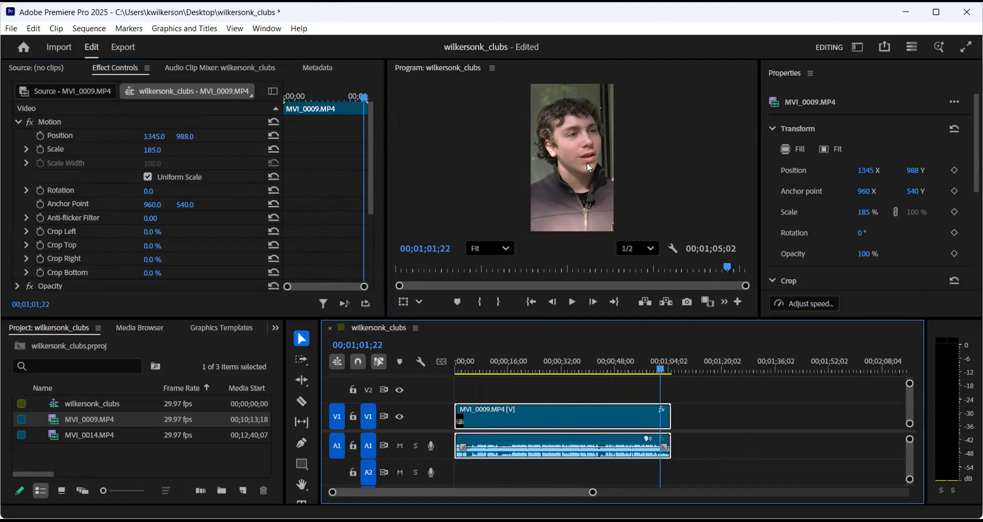
# Step: Add MVI_0014.MP4 to the sequence on V1 and A1, directly after the MVI_0009 clip
pyautogui.click(720, 416)
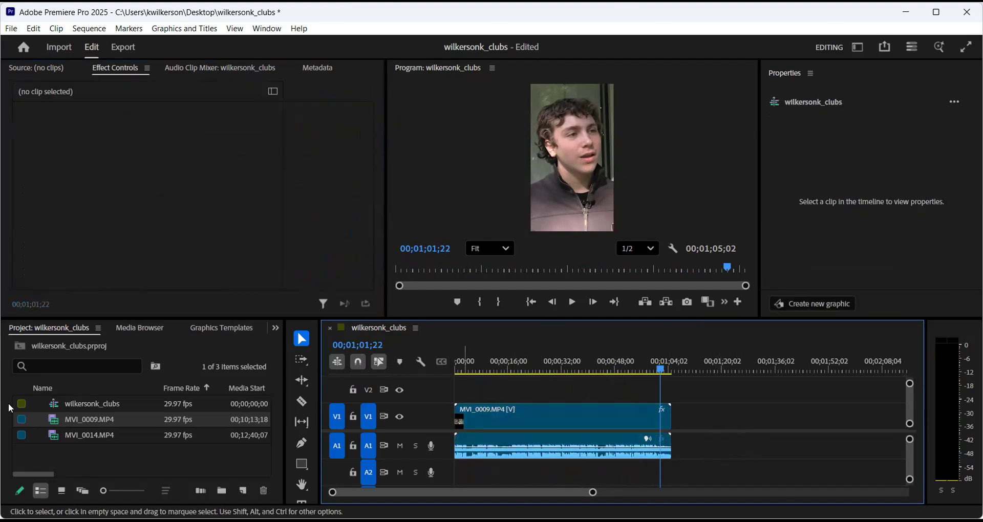
pyautogui.click(85, 434)
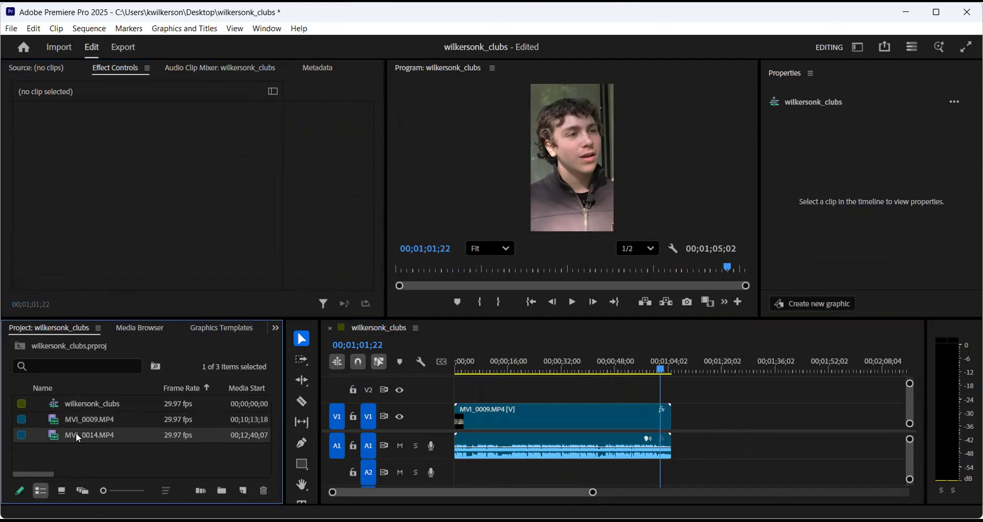
pyautogui.moveTo(82, 438); pyautogui.dragTo(674, 440)
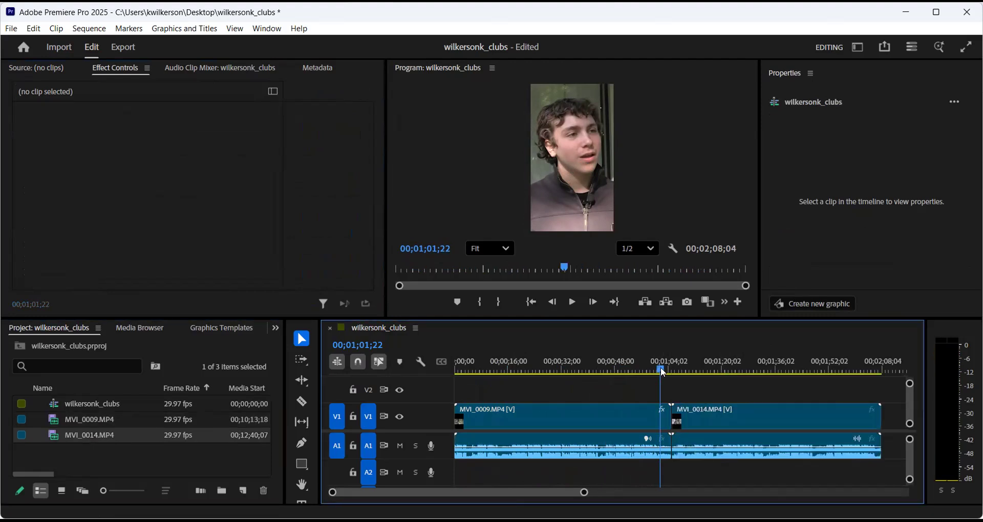
# Step: Set the MVI_0014 clip's scale to 260 and its position to 1213, 629, and check the speaker's framing further along the clip
pyautogui.moveTo(662, 372); pyautogui.dragTo(702, 373)
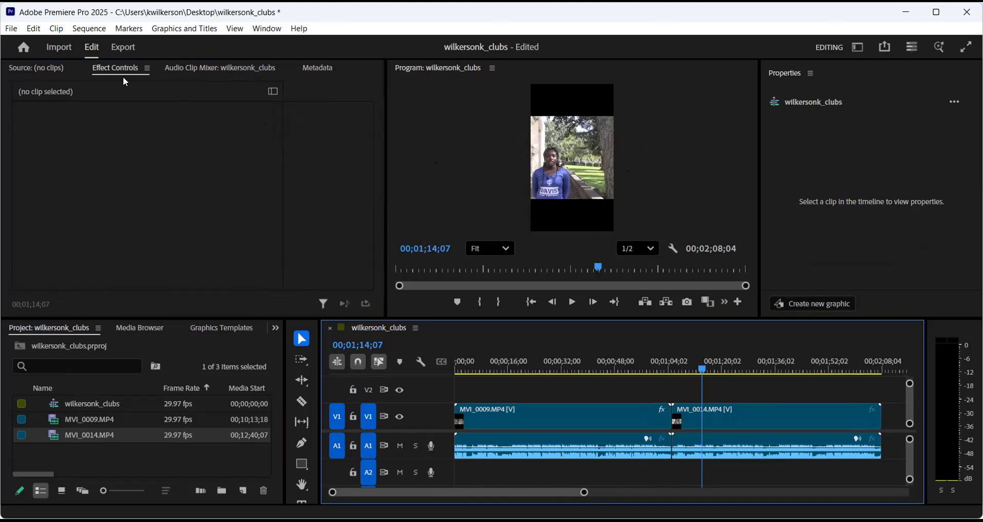
pyautogui.click(771, 416)
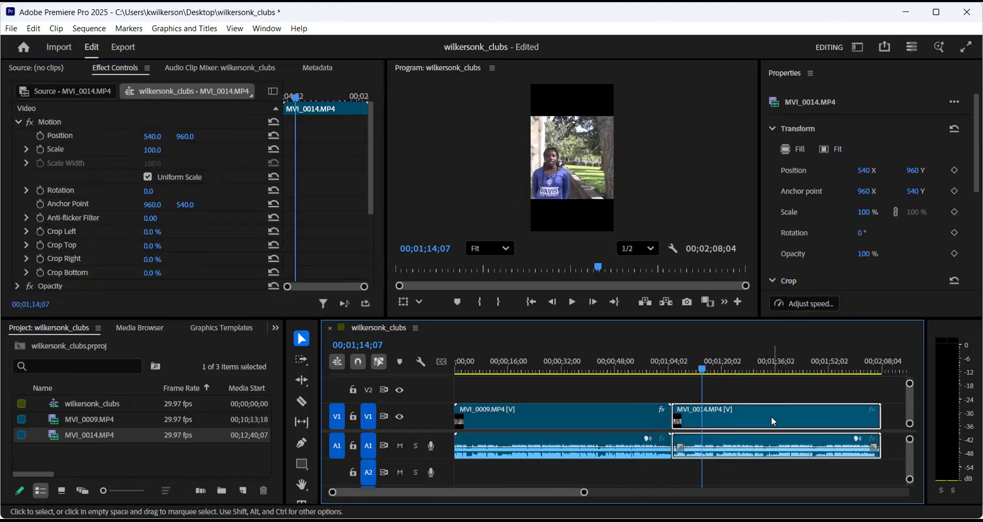
pyautogui.moveTo(152, 150); pyautogui.dragTo(235, 151)
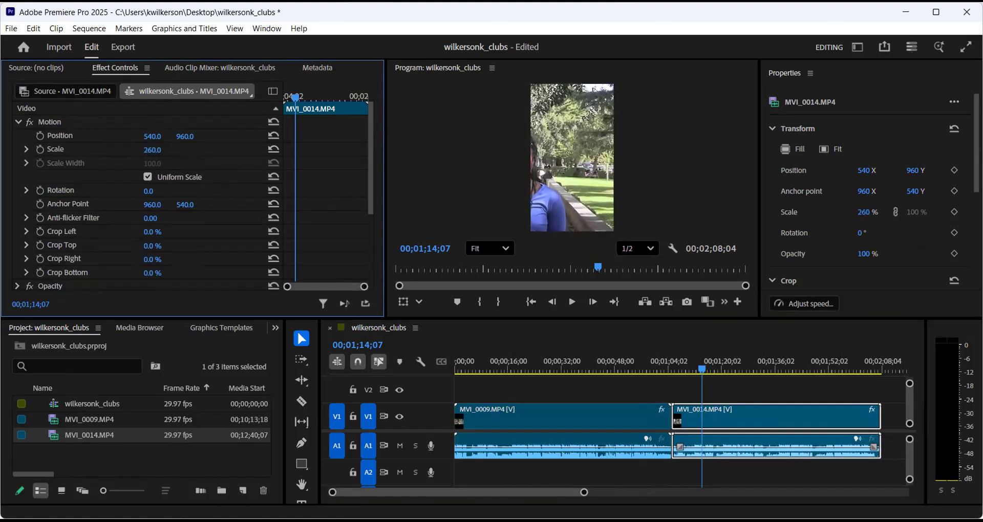
pyautogui.moveTo(148, 137); pyautogui.dragTo(279, 137)
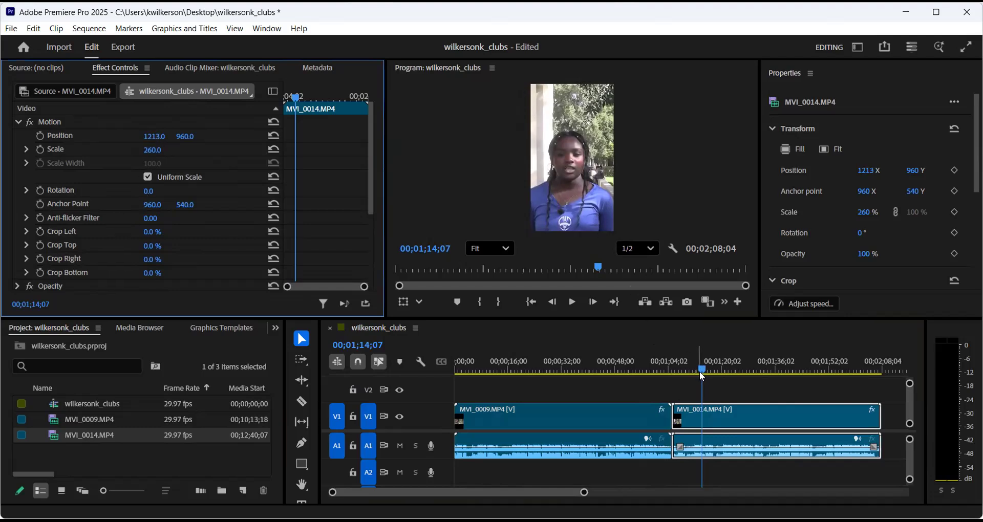
pyautogui.moveTo(185, 137); pyautogui.dragTo(14, 137)
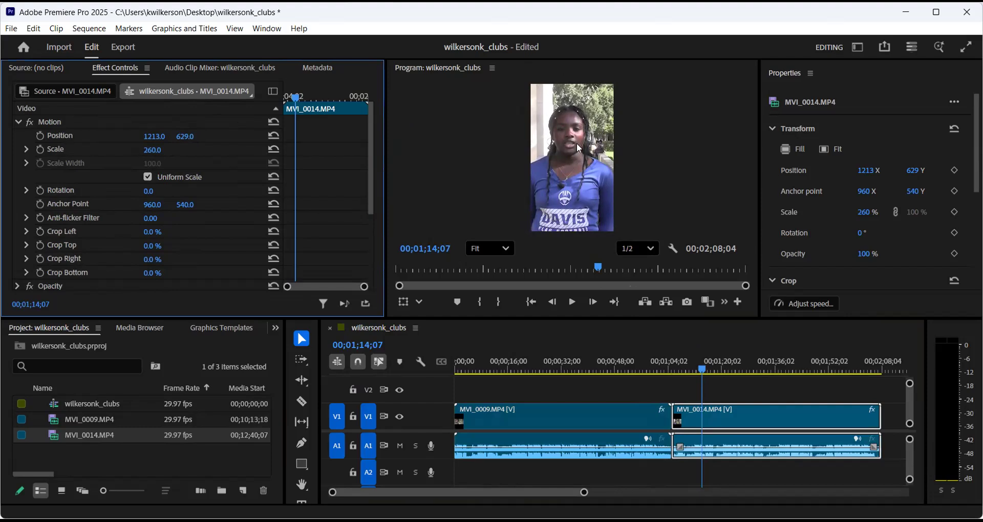
pyautogui.moveTo(702, 377); pyautogui.dragTo(853, 421)
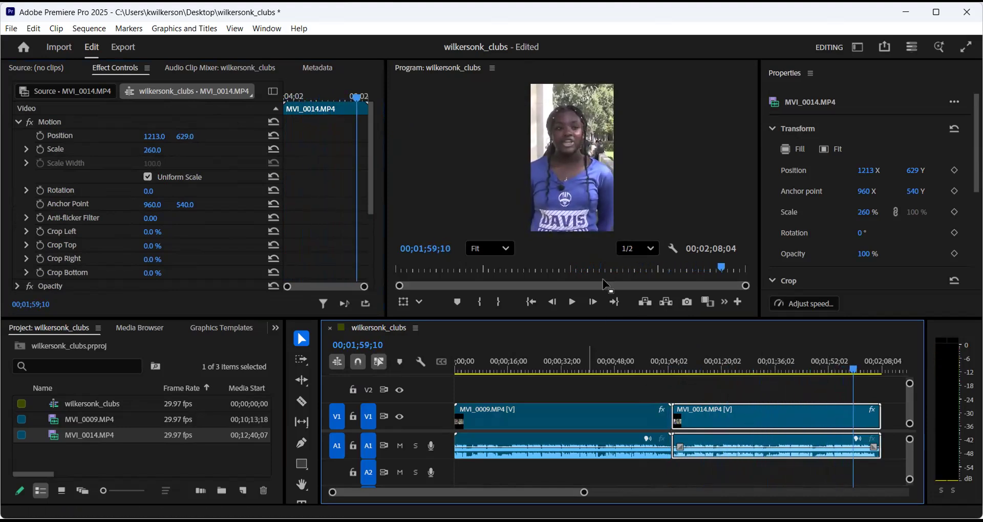